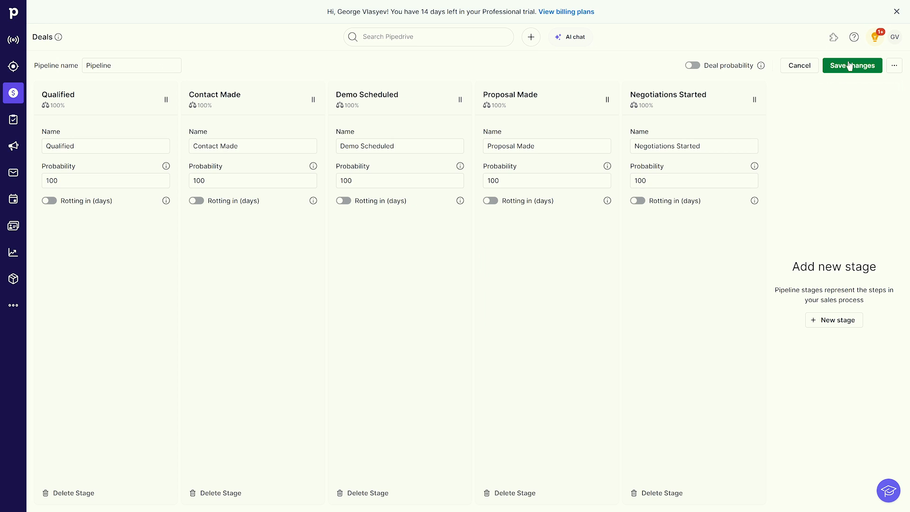
Rename the pipeline to "Wholesale Opportunities"
left_click(164, 65)
double_click(164, 66)
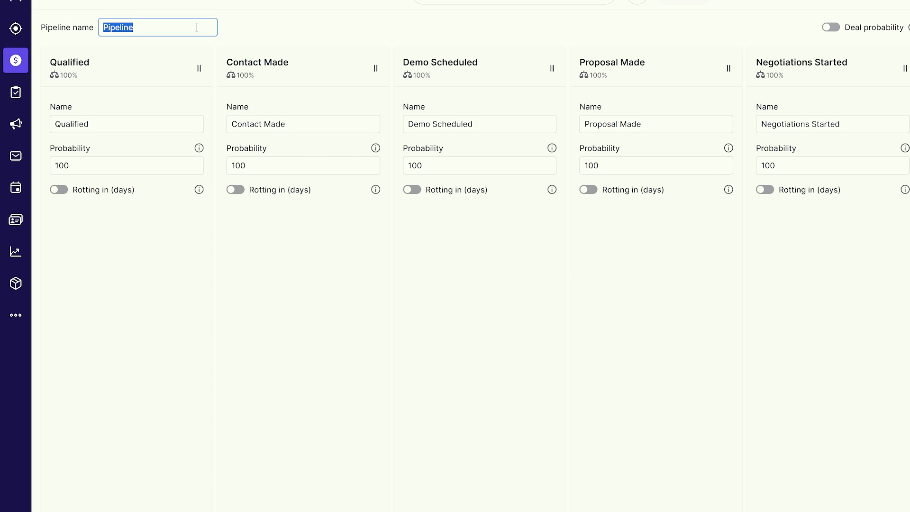
type("Wholesale Opport")
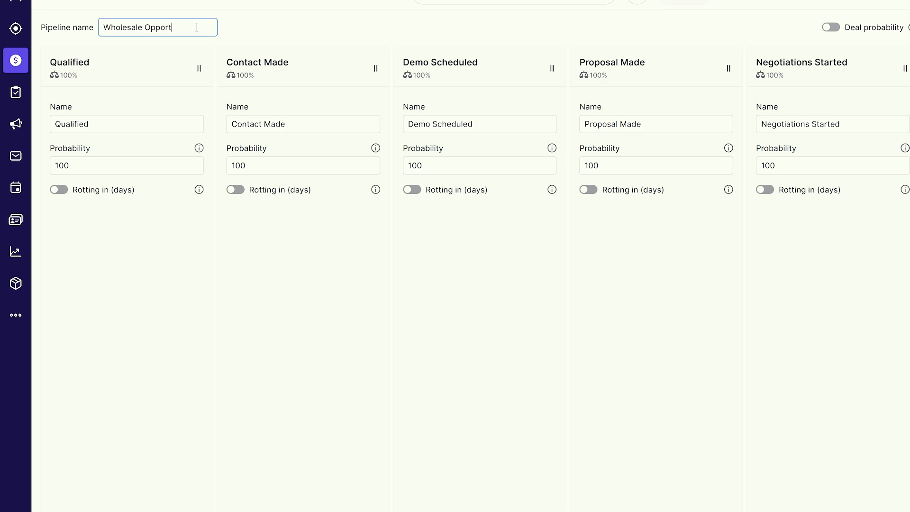
type("unities")
Rename the pipeline's first stage, Qualified, to "Lead In"
left_click(115, 122)
key("ctrl+a")
type("Lea")
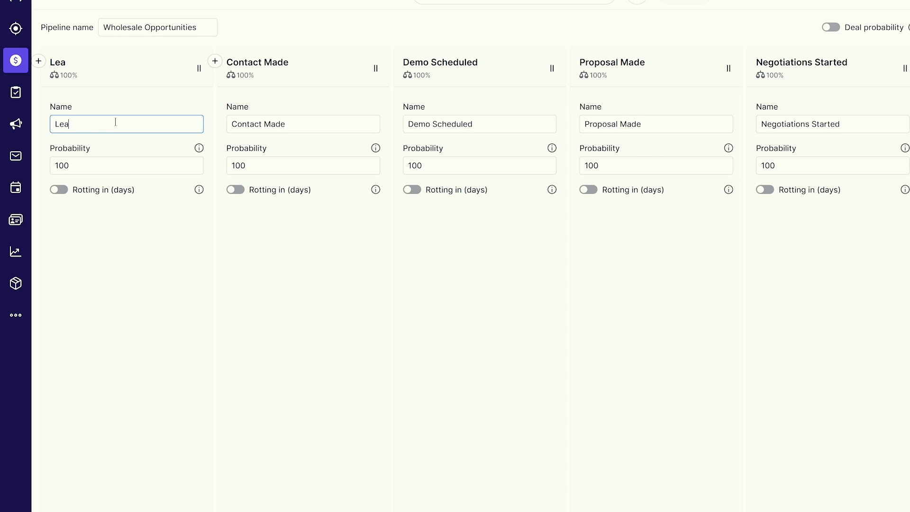
type("d In")
Insert a stage named "Needs Defined" between Contact Made and Demo Scheduled, and save the pipeline changes
left_click(391, 60)
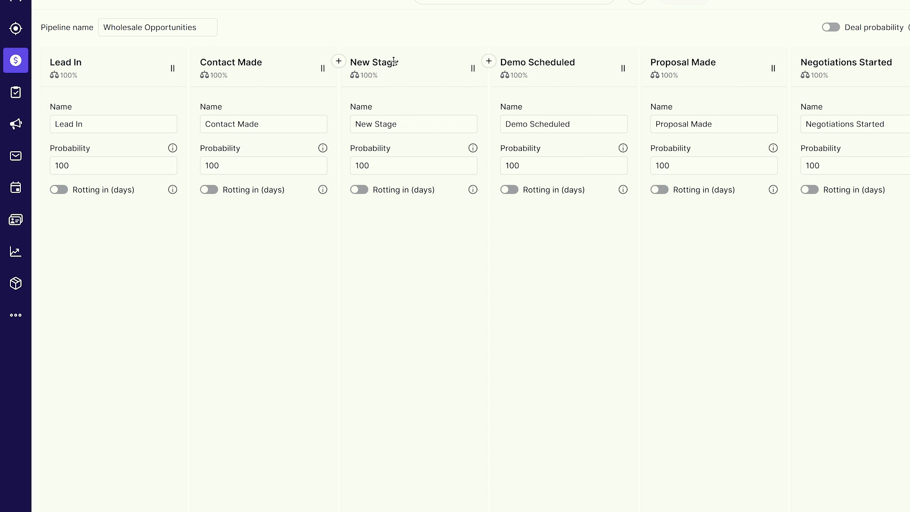
left_click(428, 124)
key("ctrl+a")
type("Needs Defined")
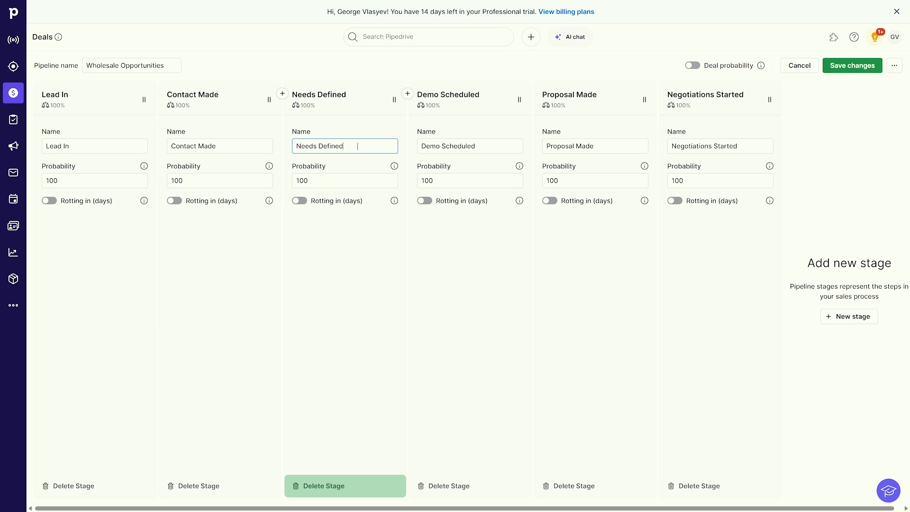
left_click(852, 65)
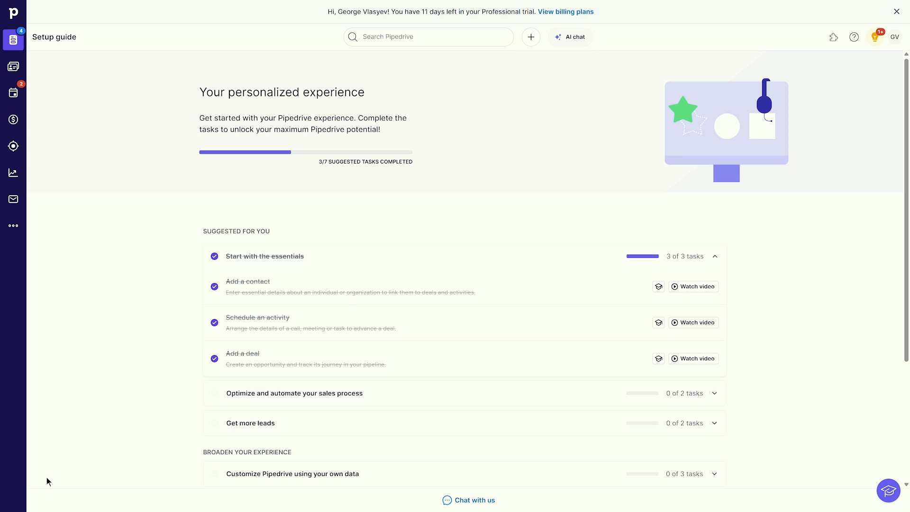
Look through the setup guide's remaining tasks, and visit the Leads Inbox and the Deals section
scroll(47, 477, "down", 3)
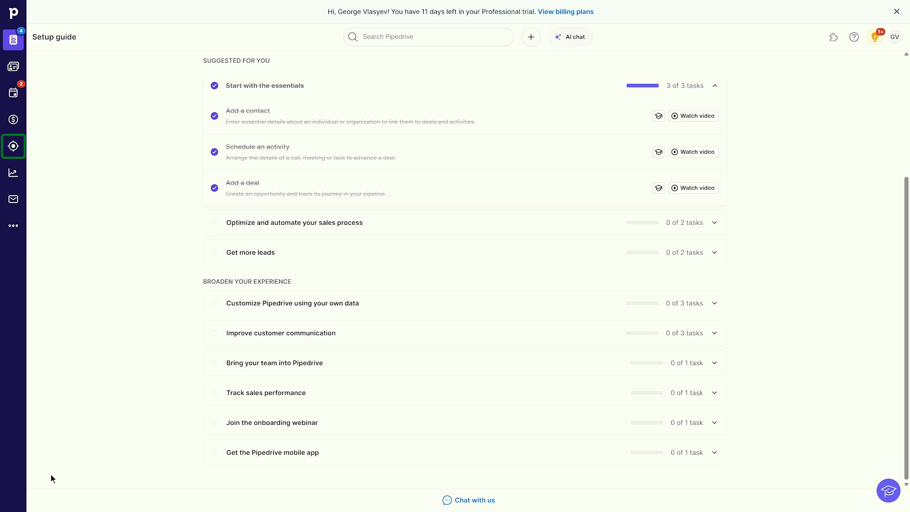
left_click(16, 151)
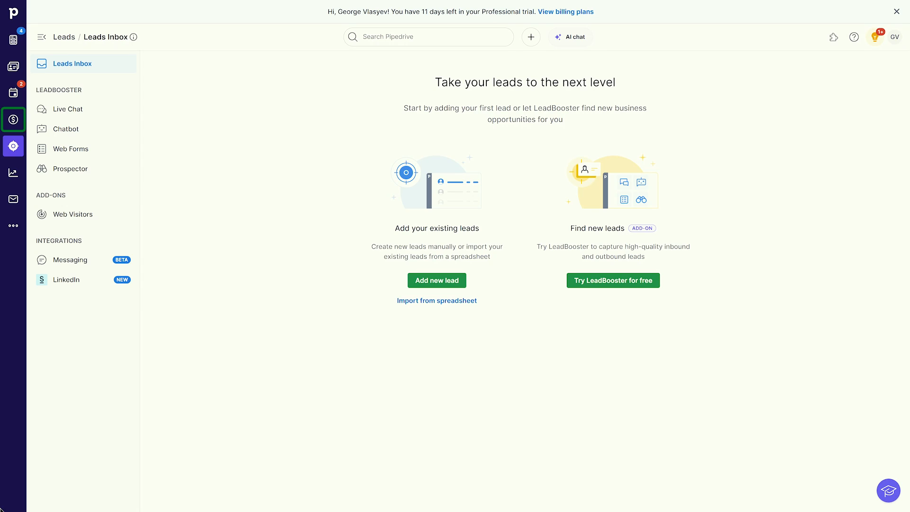
left_click(13, 119)
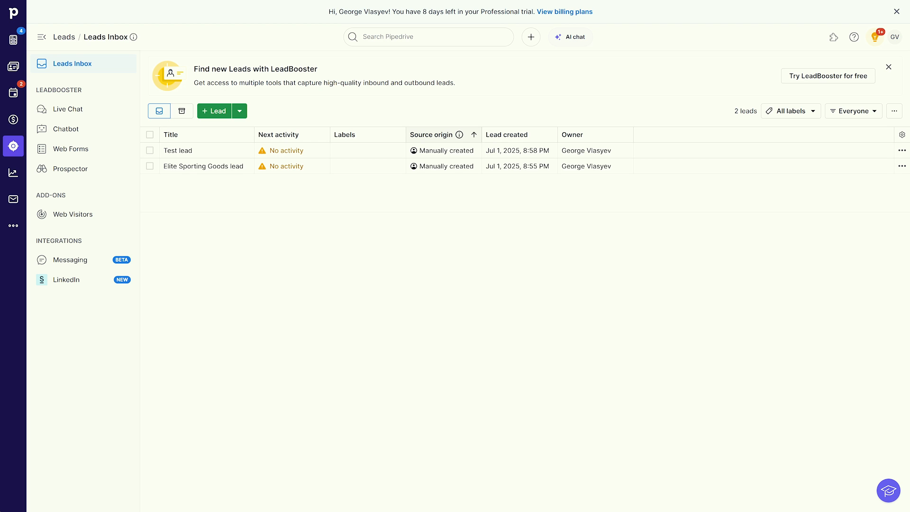
Convert "Test lead" from the Leads Inbox into a deal, keeping its prefilled details
left_click(191, 150)
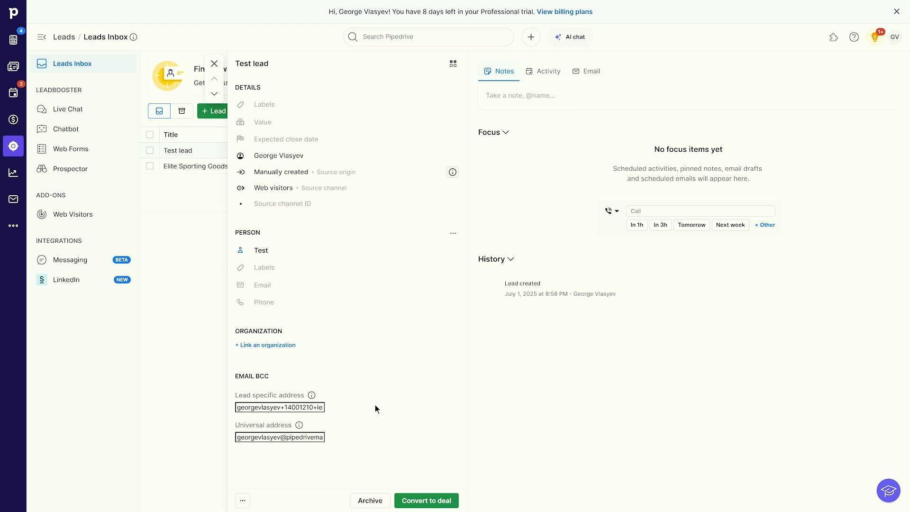
left_click(456, 501)
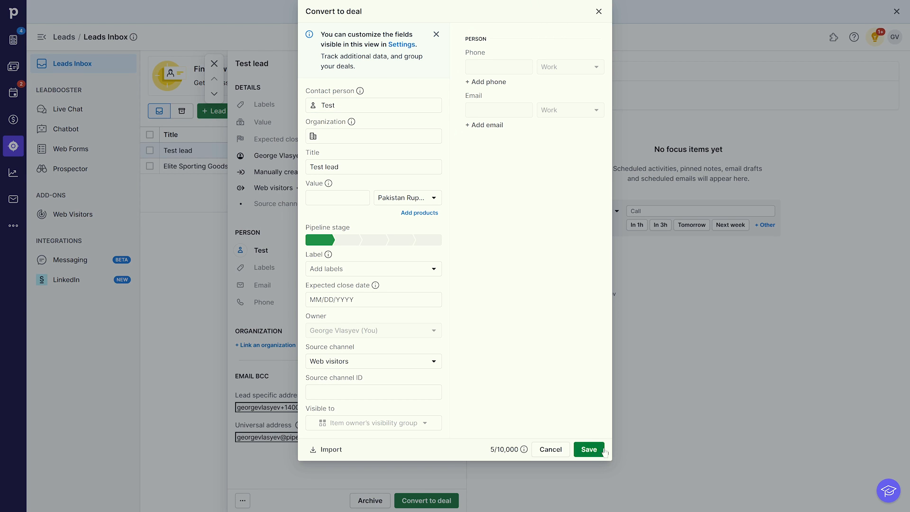
left_click(599, 448)
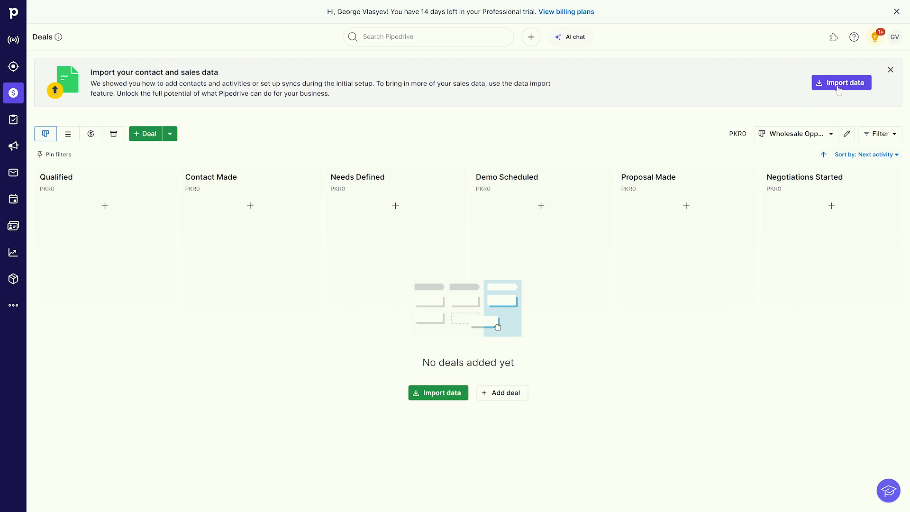
Add a lead in the Leads Inbox with the contact person's full name and the new organization "Elite Sporting Goods", and save it
left_click(14, 67)
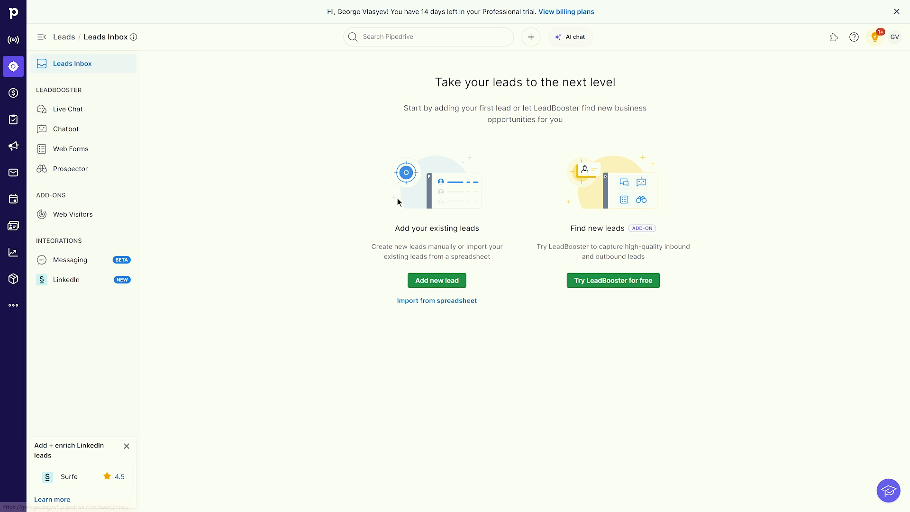
left_click(453, 280)
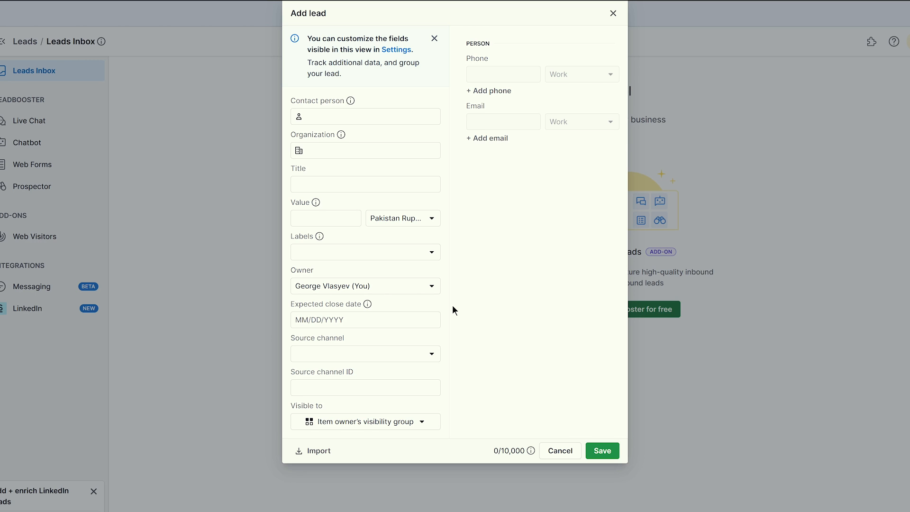
left_click(368, 116)
type("Jane Doe")
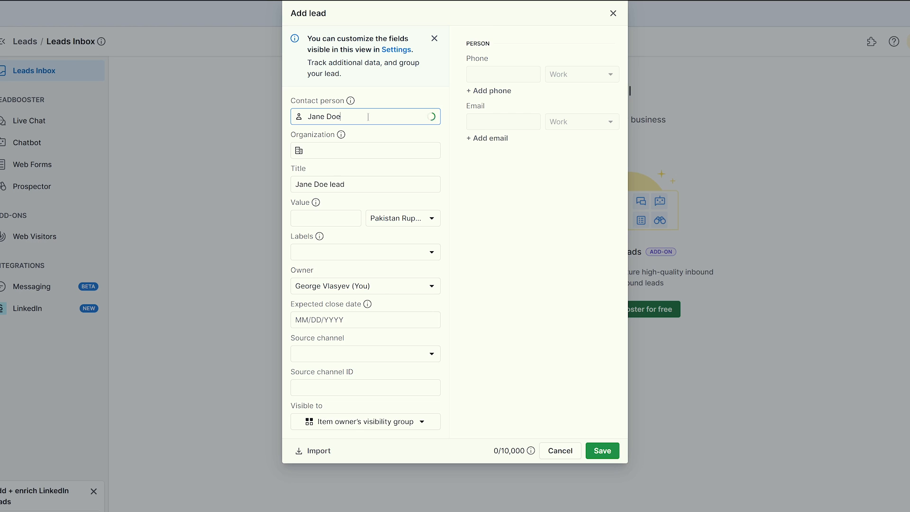
left_click(381, 148)
type("Elite Sporting Goods")
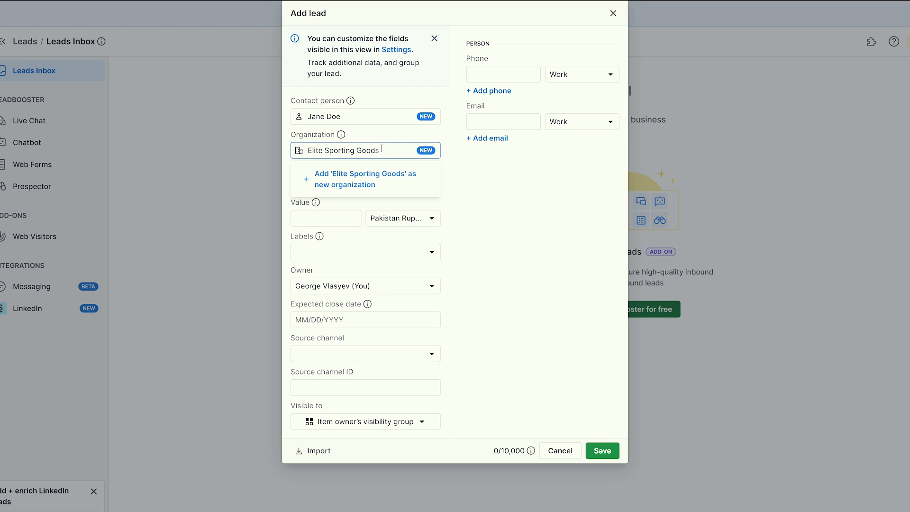
left_click(384, 184)
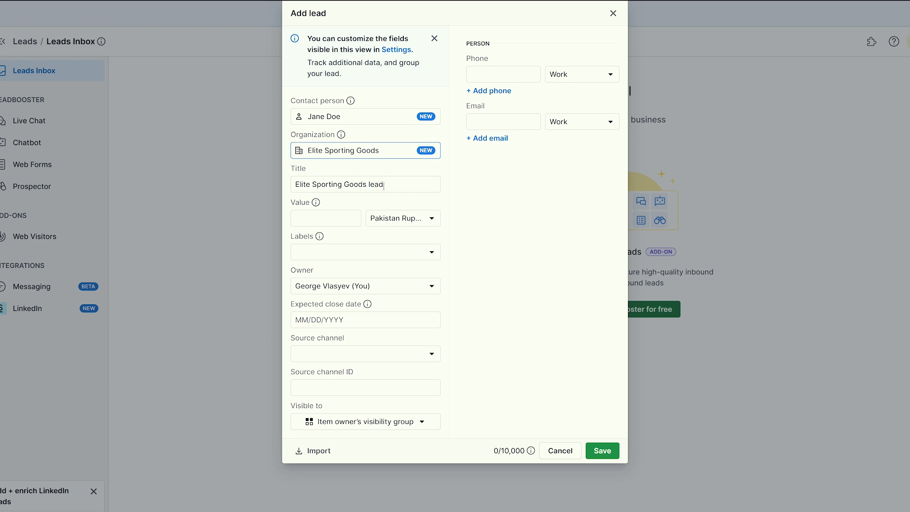
left_click(611, 445)
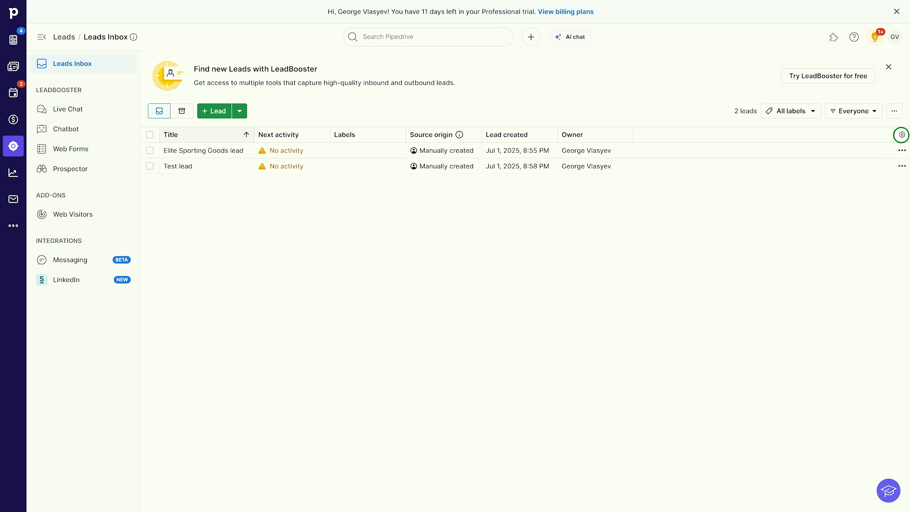
Review the column options of the leads list and sort the leads by source origin
left_click(901, 135)
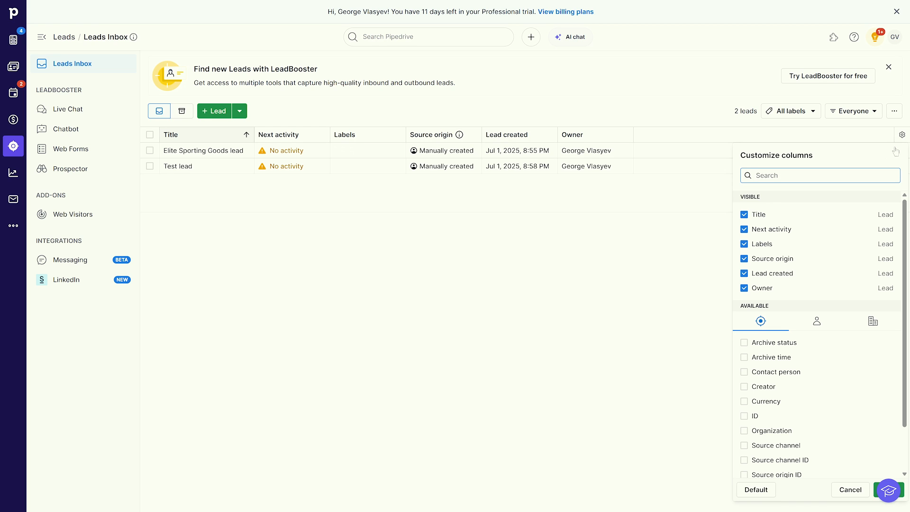
left_click(815, 244)
left_click(813, 288)
left_click(709, 304)
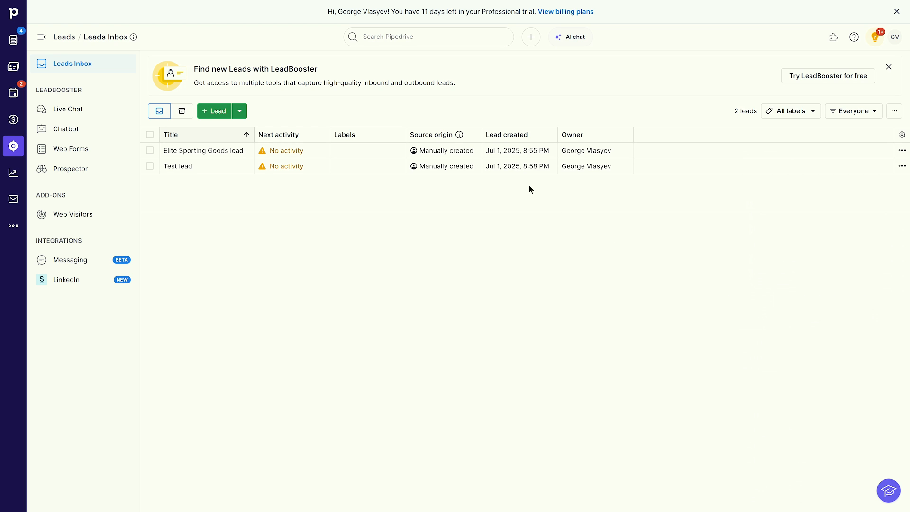
left_click(430, 136)
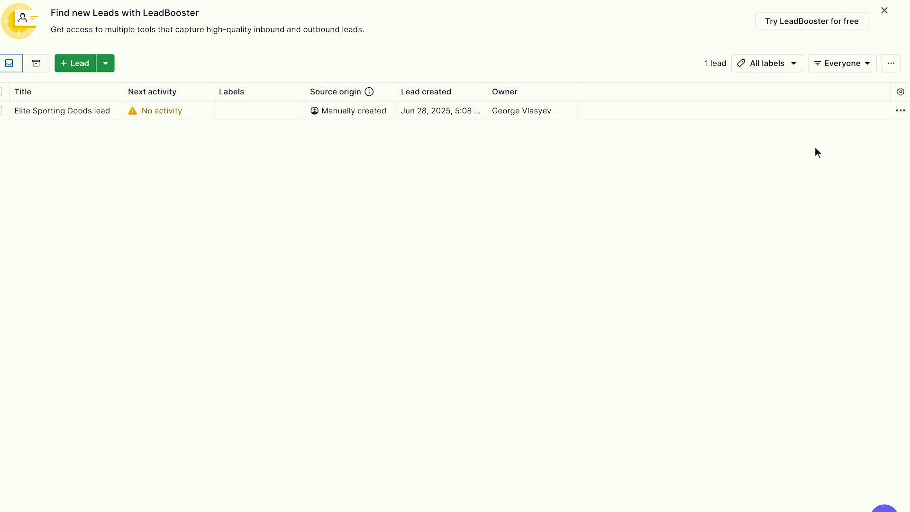
Create a new leads filter named "New Sporting Goods Leads"
left_click(858, 65)
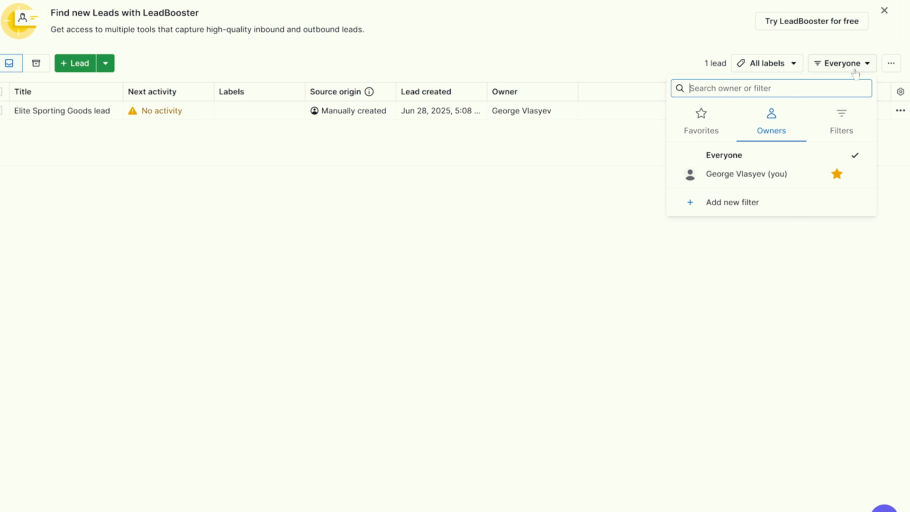
left_click(792, 208)
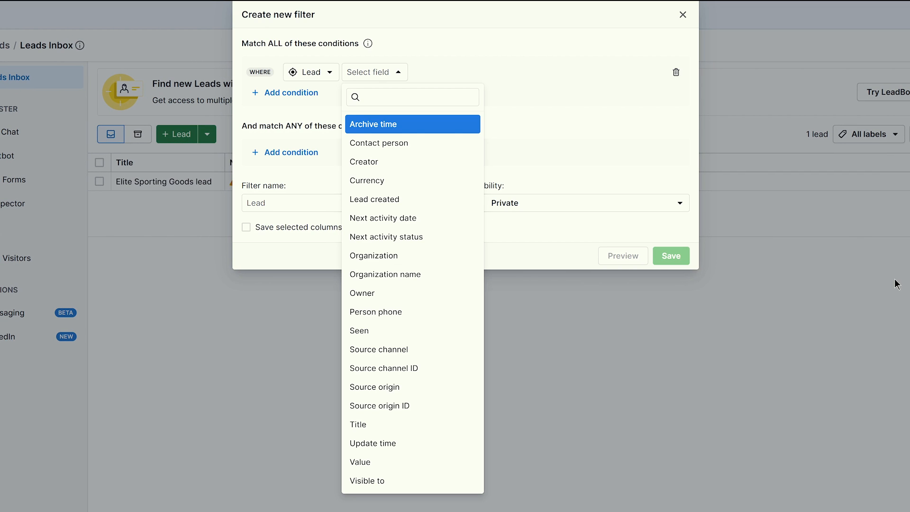
left_click(536, 152)
left_click(394, 206)
type("New ")
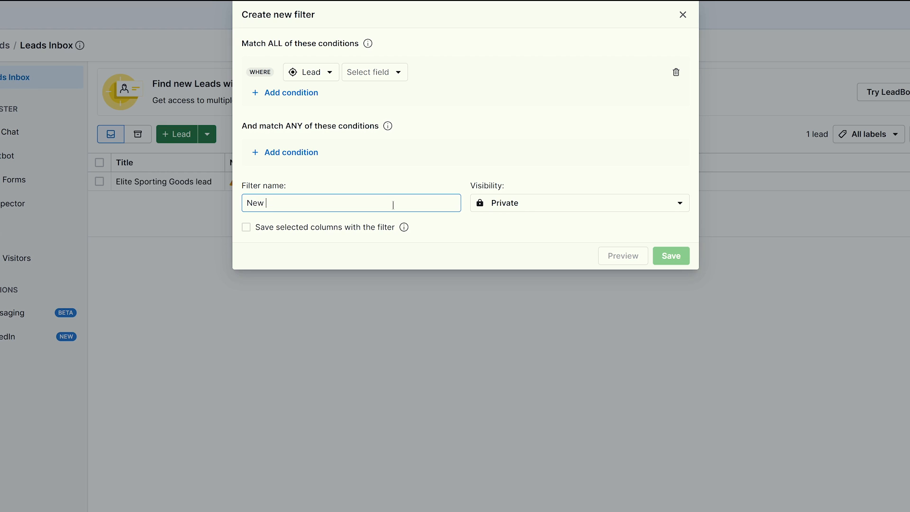
type("Sporting Goods Leads")
Set the filter condition to lead Owner is Current user, and save the filter
left_click(396, 71)
type("ow")
key("Return")
left_click(440, 78)
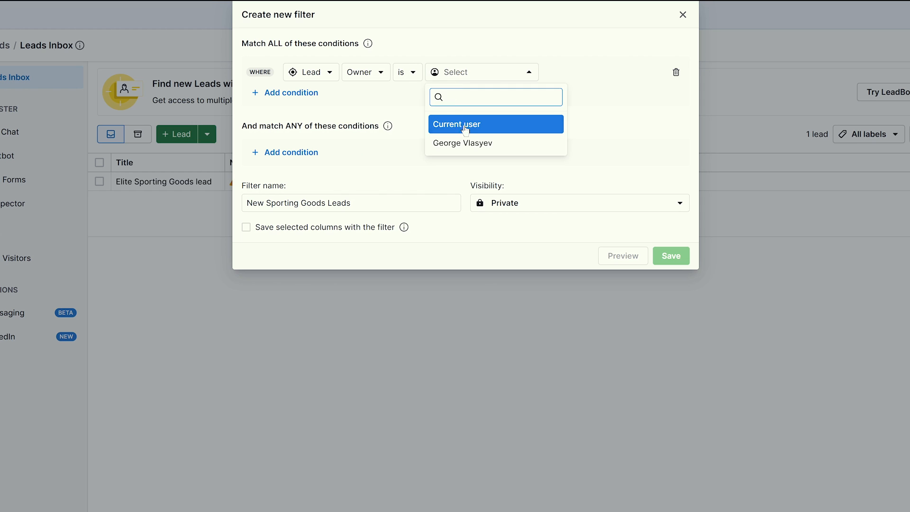
left_click(461, 122)
left_click(680, 252)
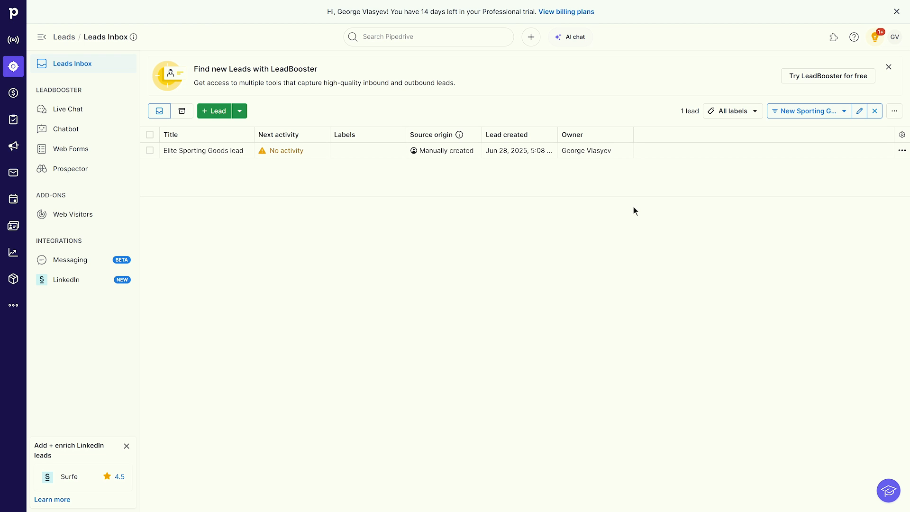
Open the Wholesale Opportunities pipeline in Deals and look at its editing option
left_click(8, 94)
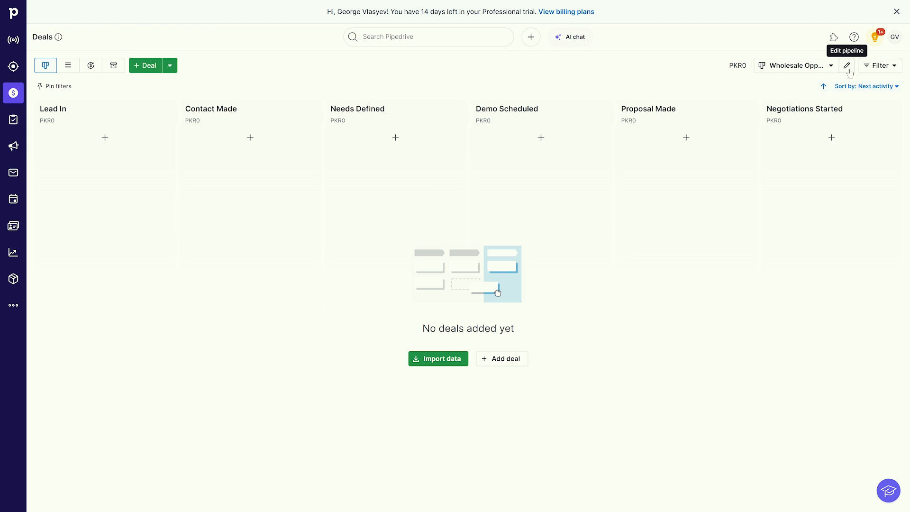
key("Tab")
left_click(848, 71)
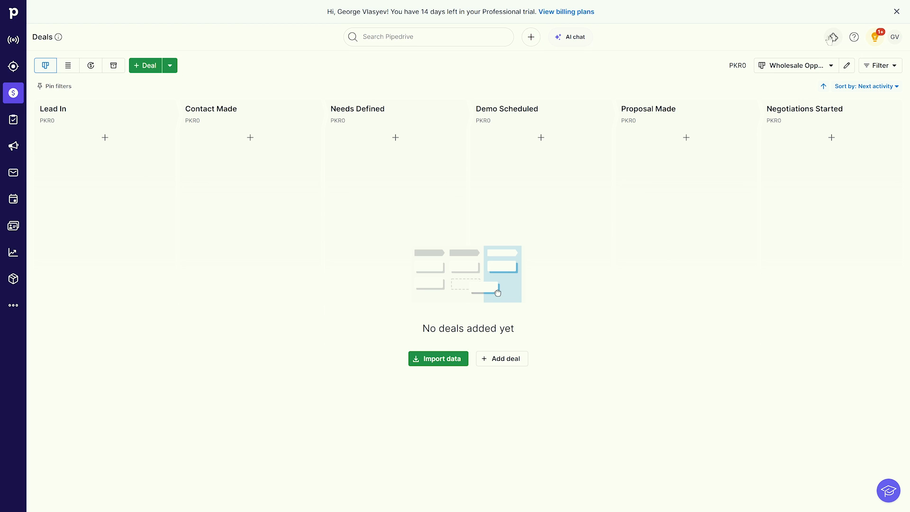
Start a new deal with the contact person's full name and the new organization "Athletic Store"
left_click(138, 65)
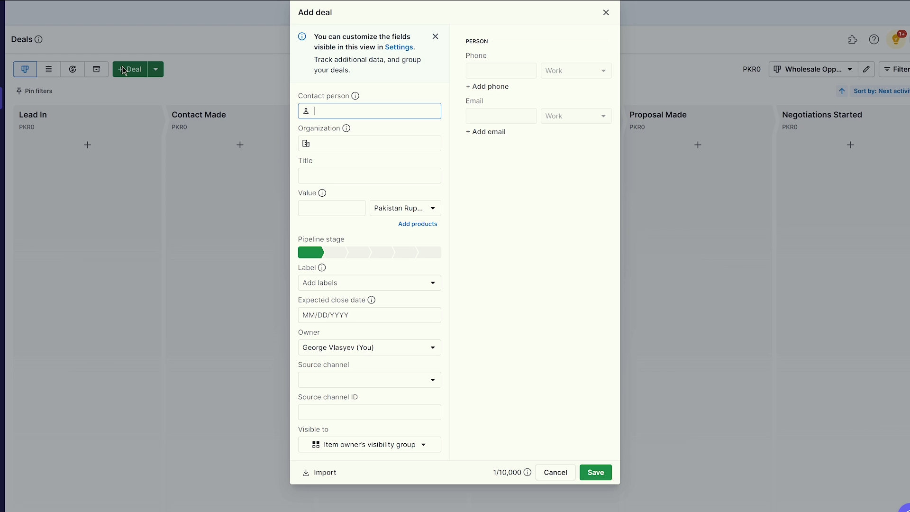
type("John Smith")
key("Tab")
type("Ath")
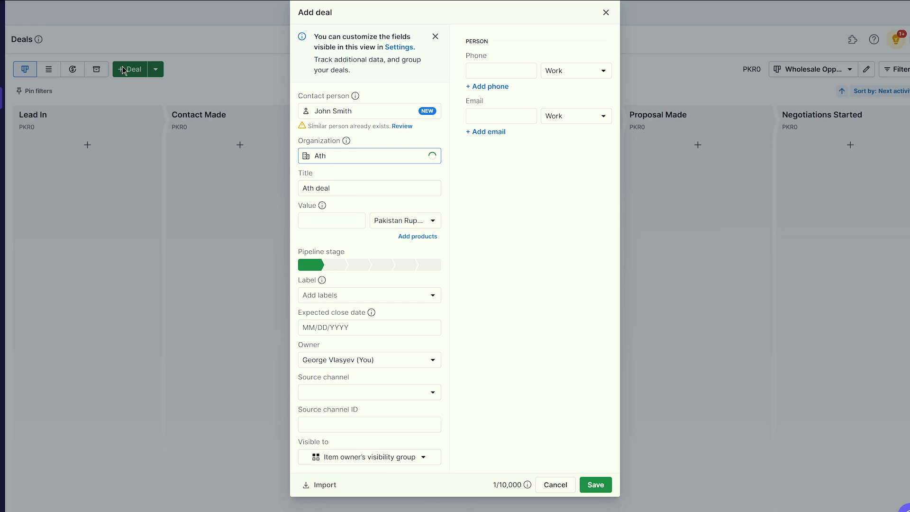
type("letic Store")
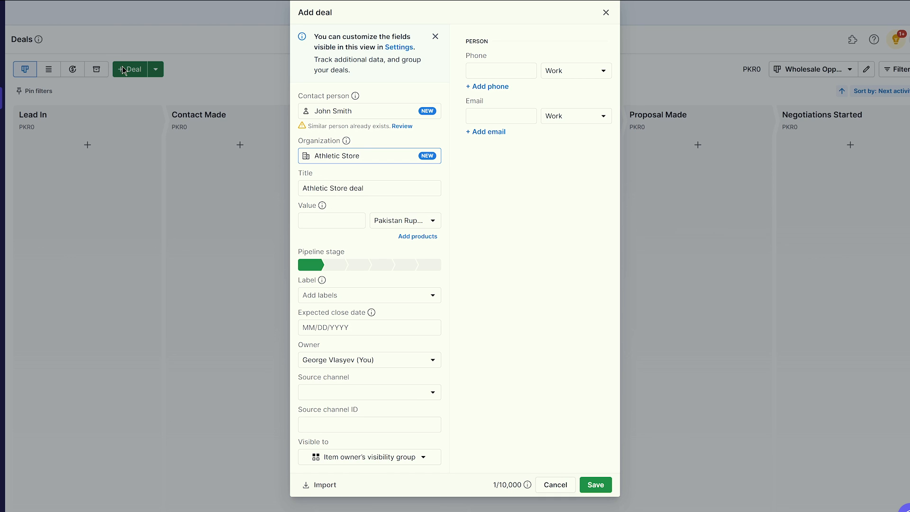
Set the deal value to 25000 in US dollars
left_click(331, 220)
type("25000")
left_click(384, 236)
type("usd")
key("Return")
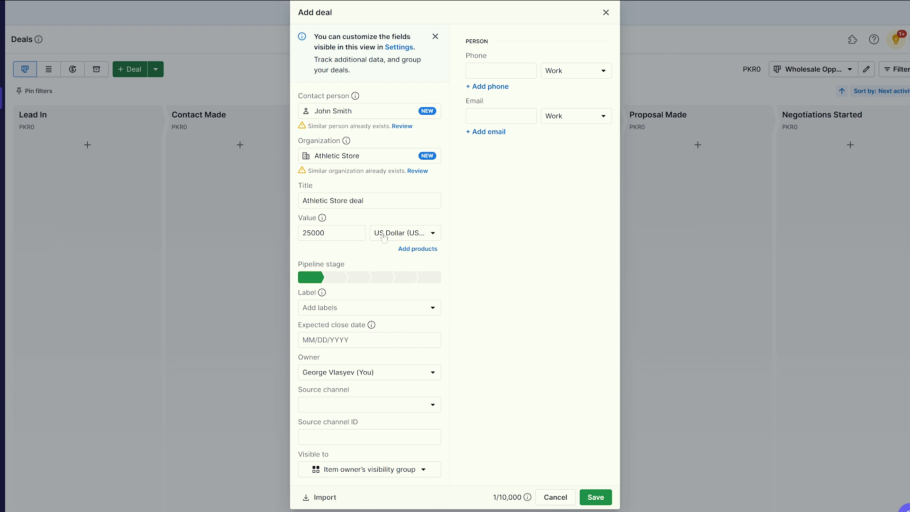
Choose a source channel and an expected close date for the Athletic Store deal, and save it
left_click(386, 404)
left_click(369, 257)
left_click(380, 340)
left_click(399, 361)
left_click(399, 361)
left_click(398, 363)
left_click(325, 398)
left_click(595, 497)
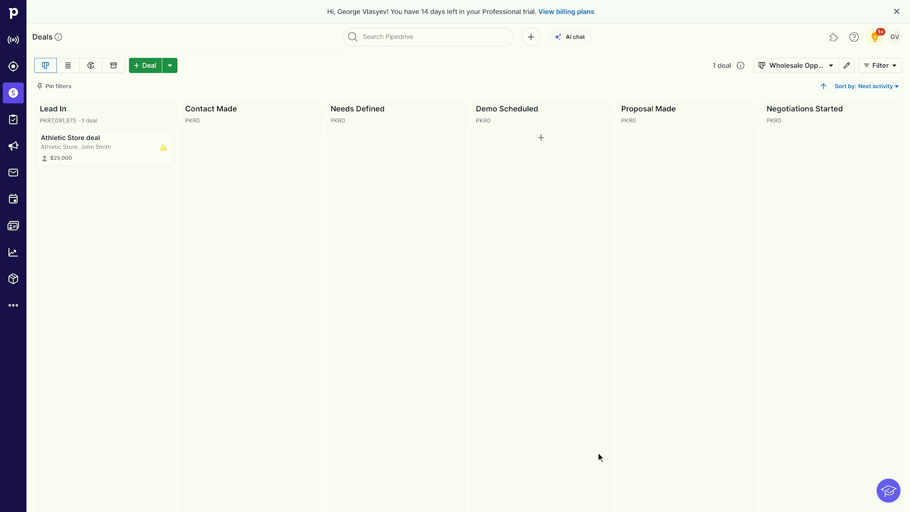
Start a call activity for the Athletic Store deal, titled "Follow-up call with" plus the contact's full name
left_click(163, 147)
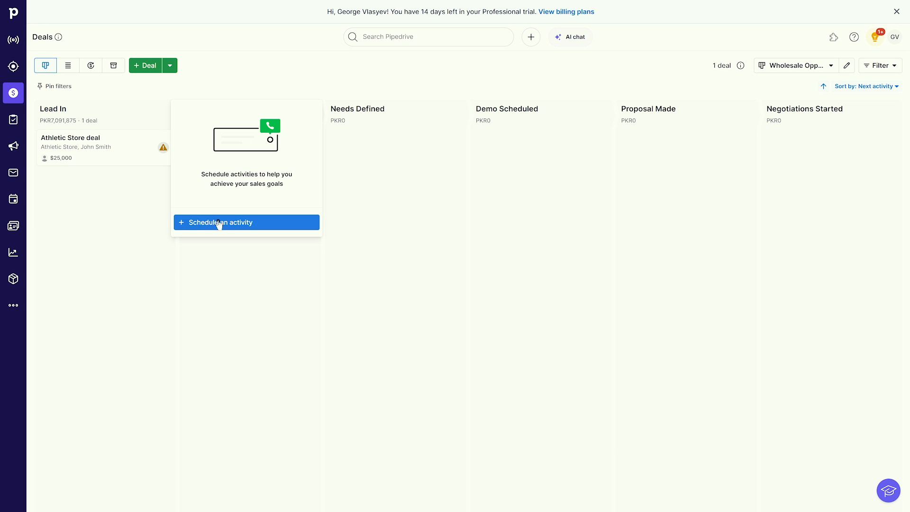
left_click(217, 222)
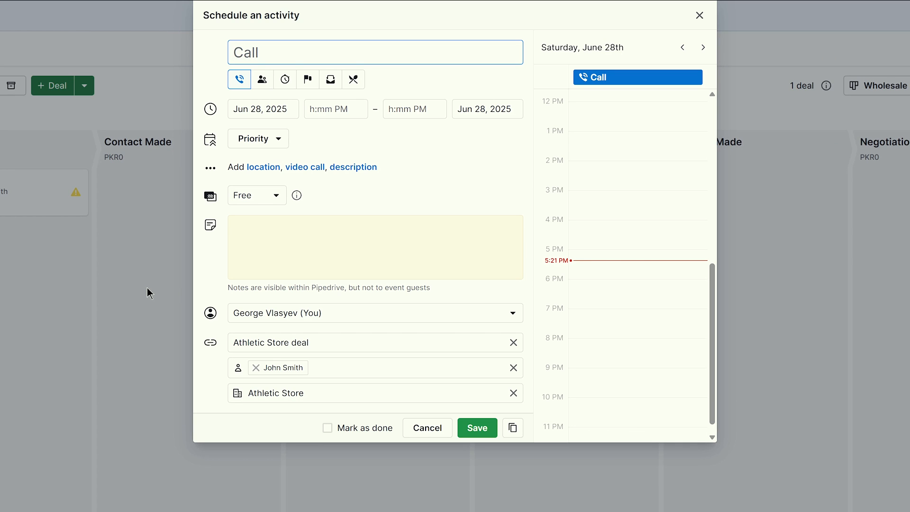
type("Follow-up")
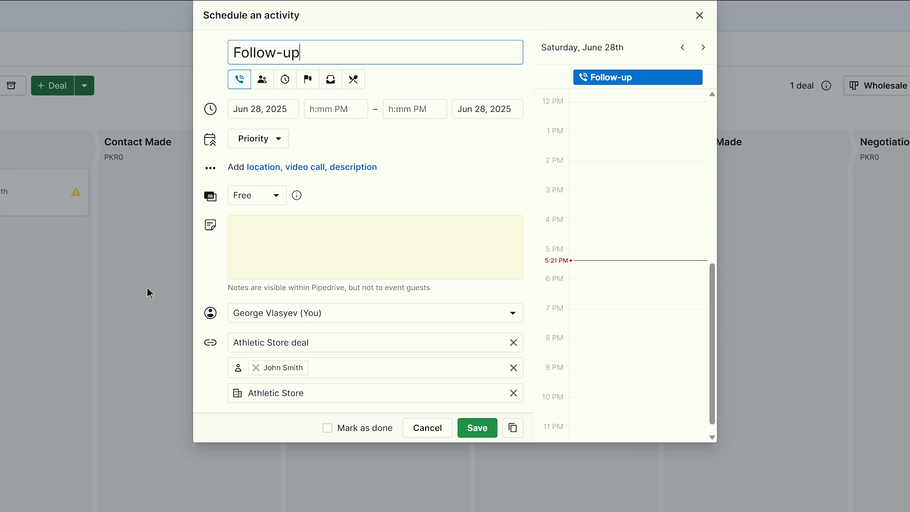
type(" call with John Smith")
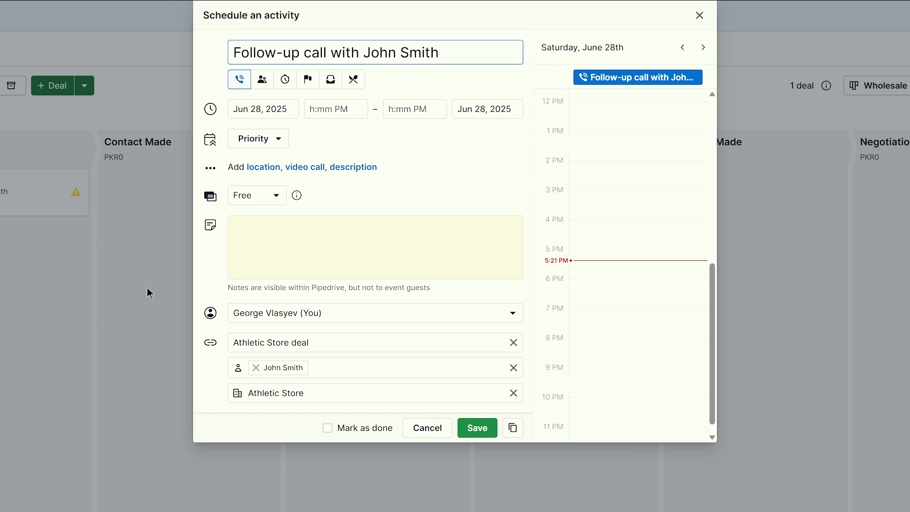
left_click(240, 81)
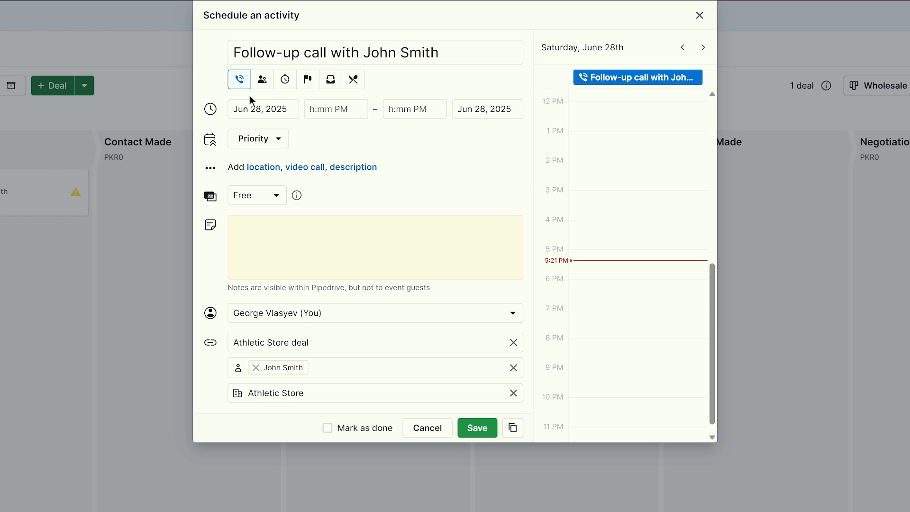
Schedule the follow-up call for July 1, 2025, from 11:00 AM to 11:30 AM
left_click(259, 108)
left_click(369, 135)
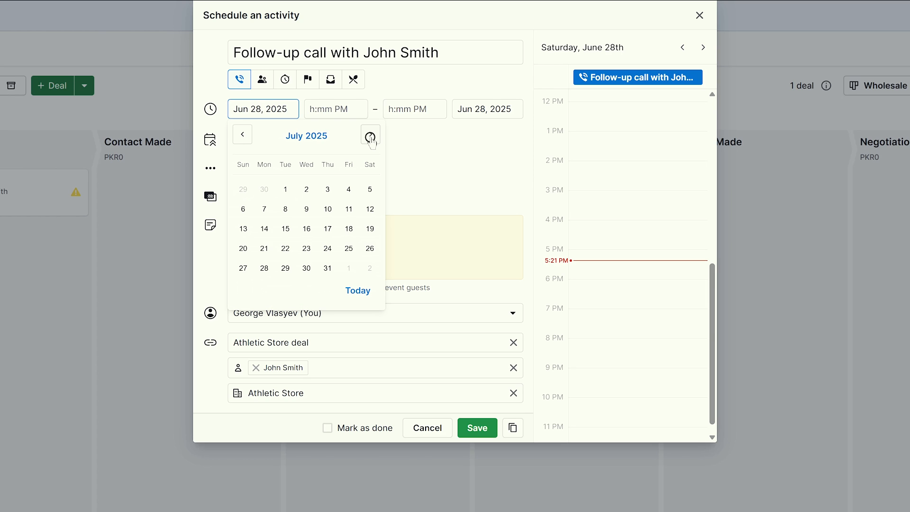
left_click(285, 189)
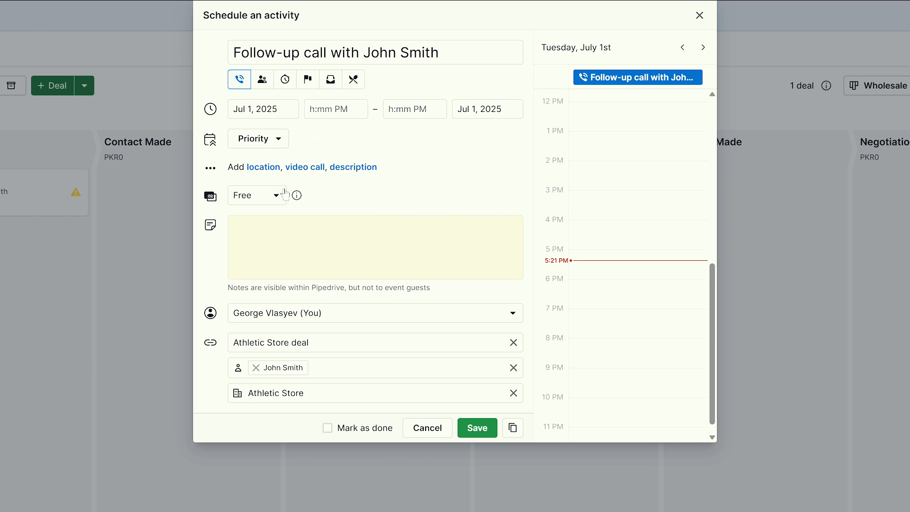
left_click(323, 108)
scroll(360, 157, "down", 3)
left_click(371, 262)
left_click(414, 109)
scroll(435, 213, "up", 3)
left_click(435, 196)
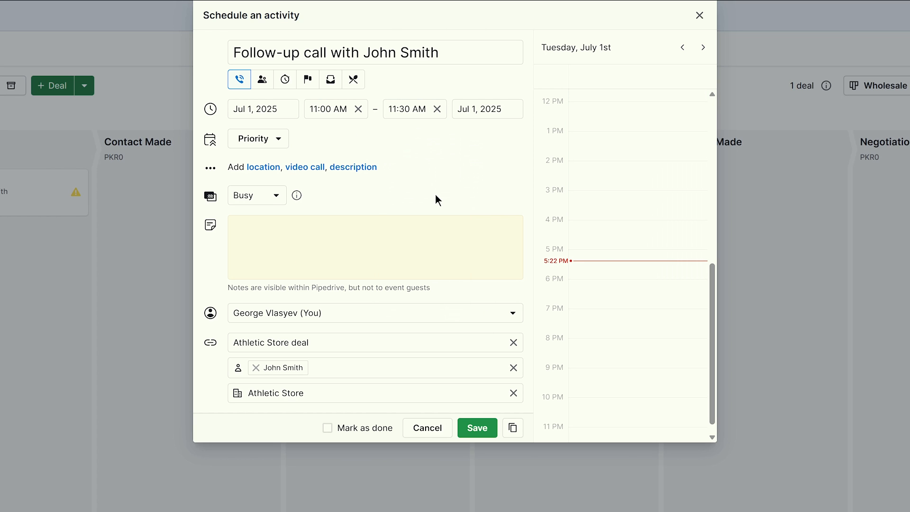
Look at the follow-up call's priority options and set its availability to Busy
left_click(272, 141)
left_click(280, 167)
left_click(271, 202)
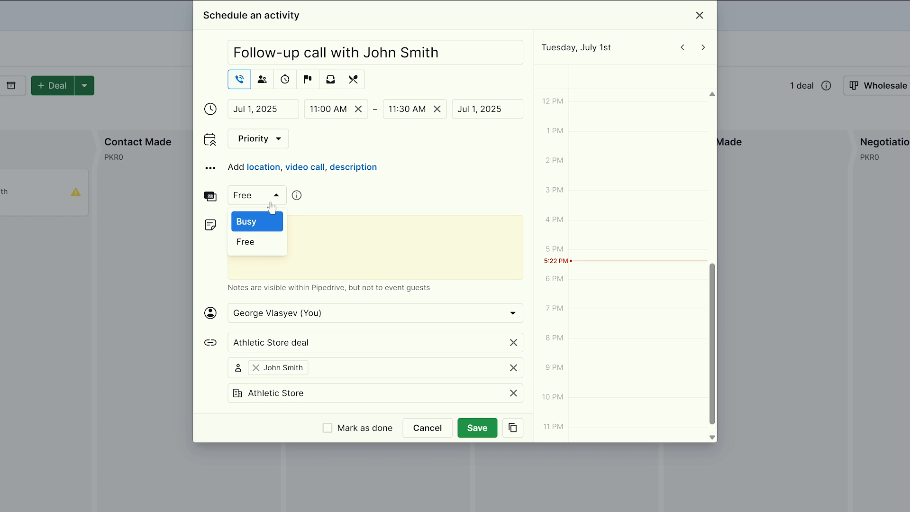
left_click(275, 221)
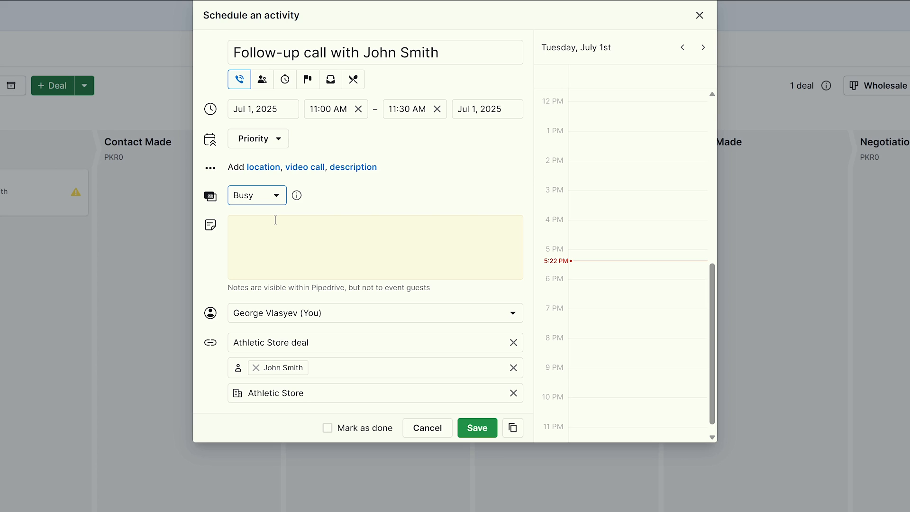
Add the note "Interested in 3 shipments" to the follow-up call, save the activity and stay in the Deals pipeline
left_click(277, 221)
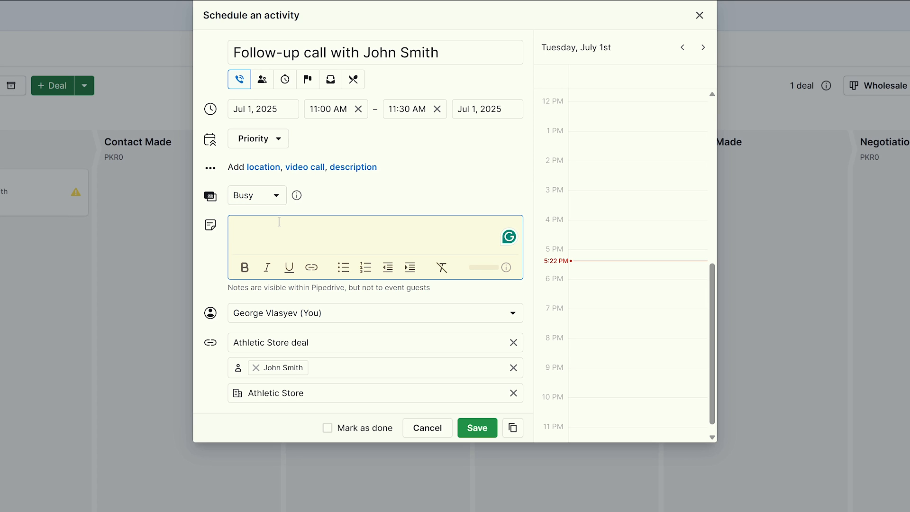
type("Interested in 3 shipmen")
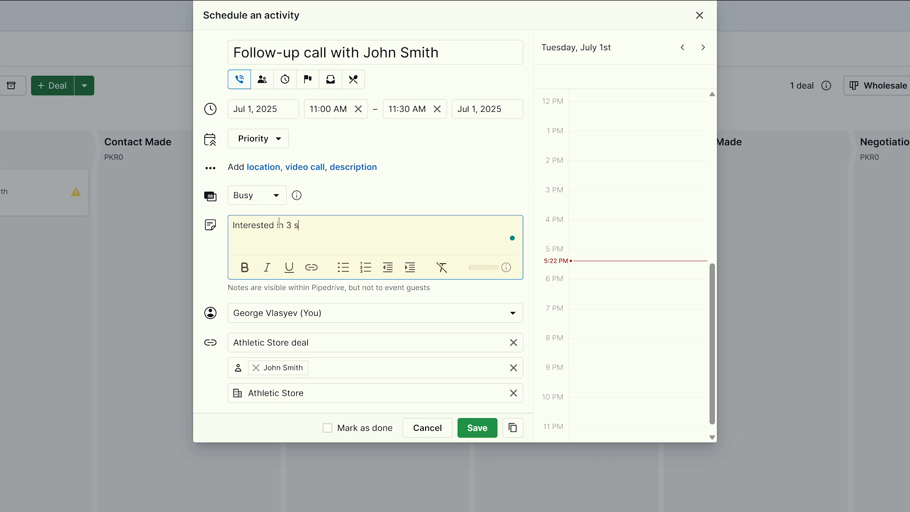
type("ts")
left_click(467, 429)
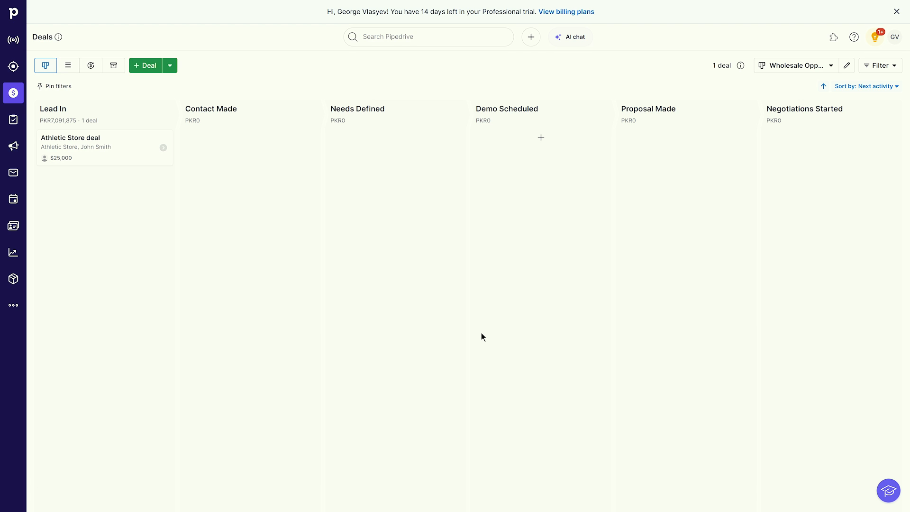
left_click(13, 93)
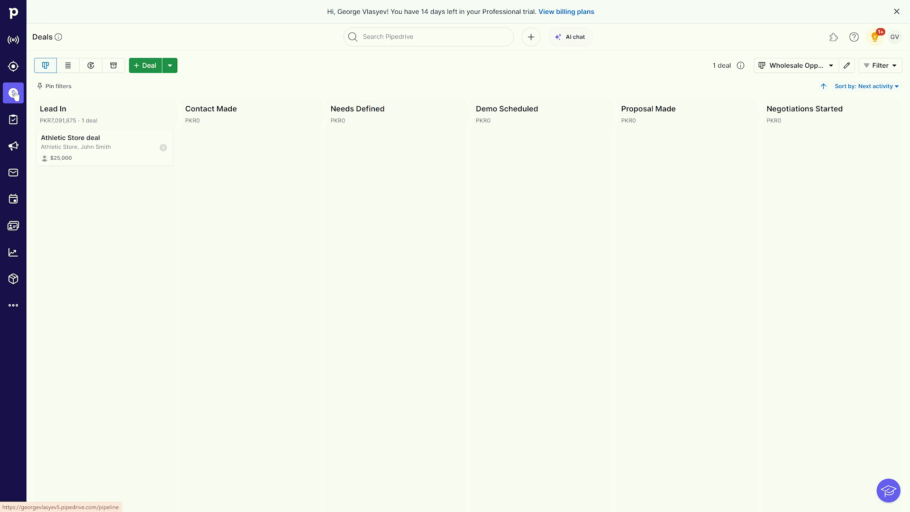